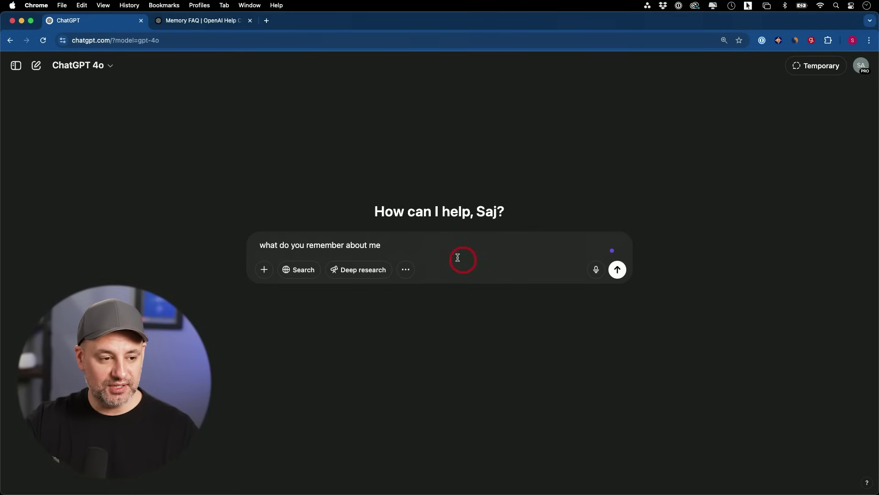
# Step: Send the prompt "what do you remember about me" in the new chat
pyautogui.click(389, 246)
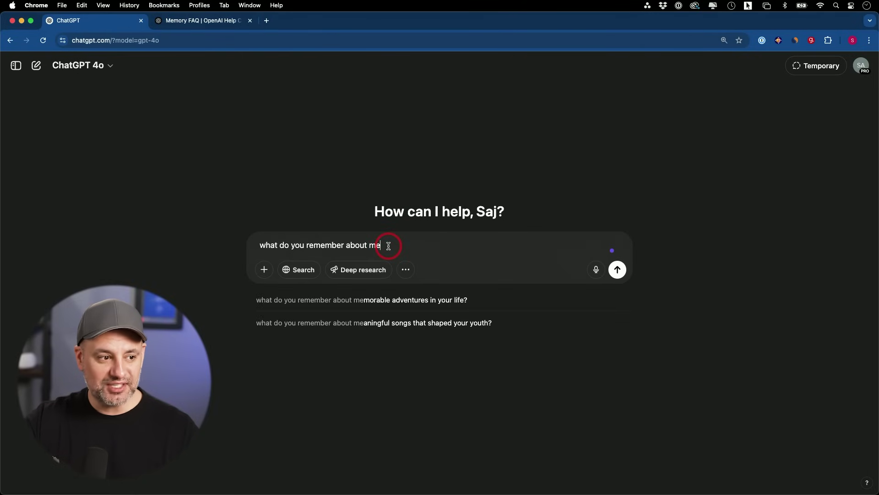
pyautogui.click(618, 270)
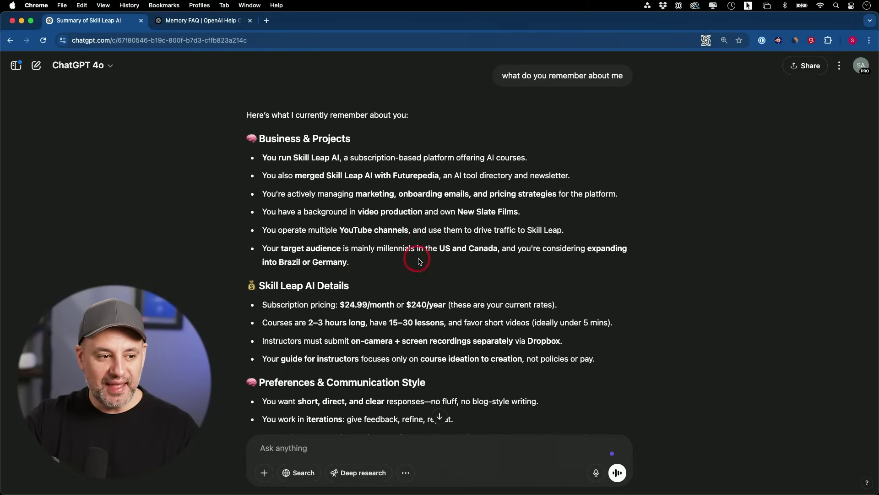
# Step: Copy the target audience bullet from the reply's Business & Projects section and send it in a message beginning "forget this."
pyautogui.click(292, 448)
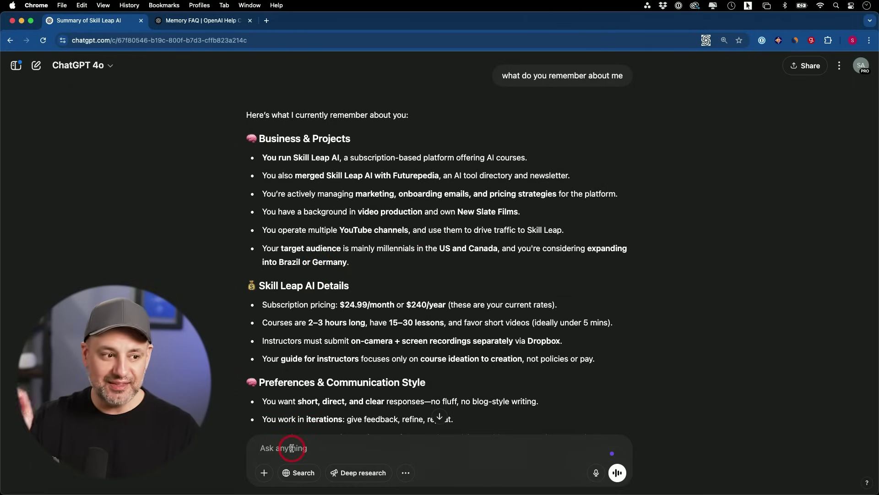
pyautogui.moveTo(263, 248); pyautogui.dragTo(347, 264)
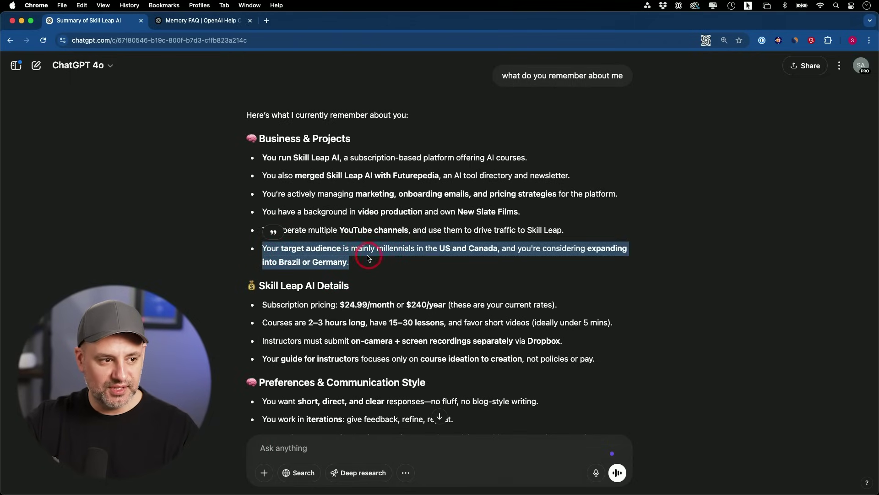
pyautogui.press('super+c')
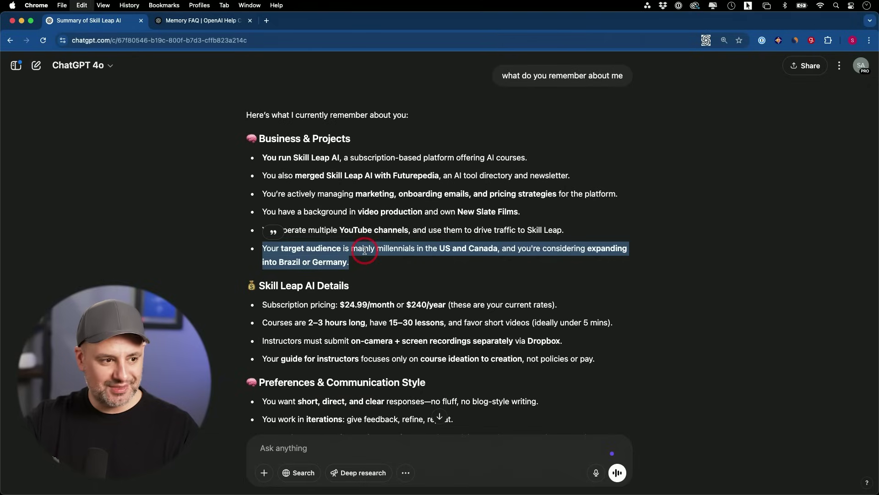
pyautogui.click(326, 451)
pyautogui.write('forget')
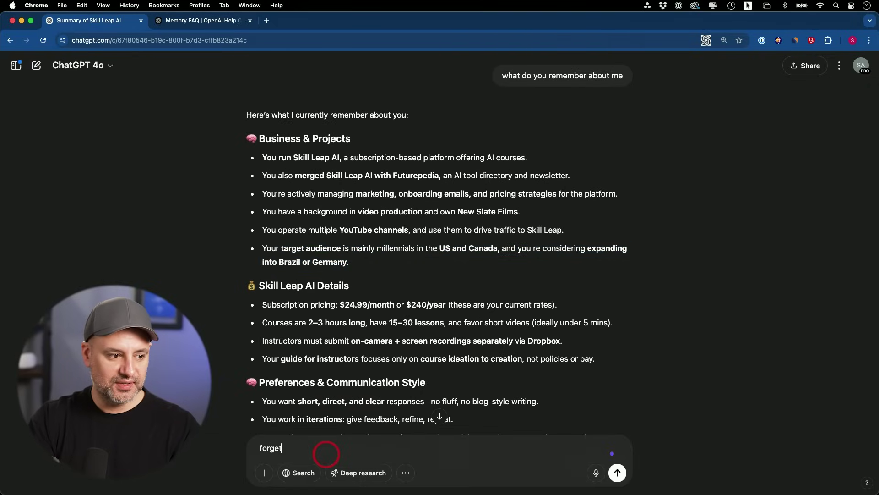
pyautogui.write(' this.')
pyautogui.press('super+v')
pyautogui.press('Return')
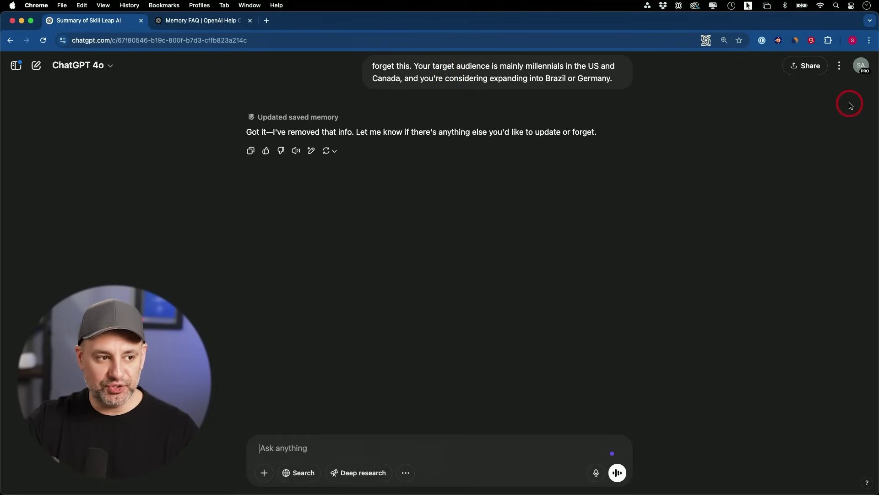
# Step: Open the list of saved memories from the account's Personalization settings
pyautogui.click(862, 66)
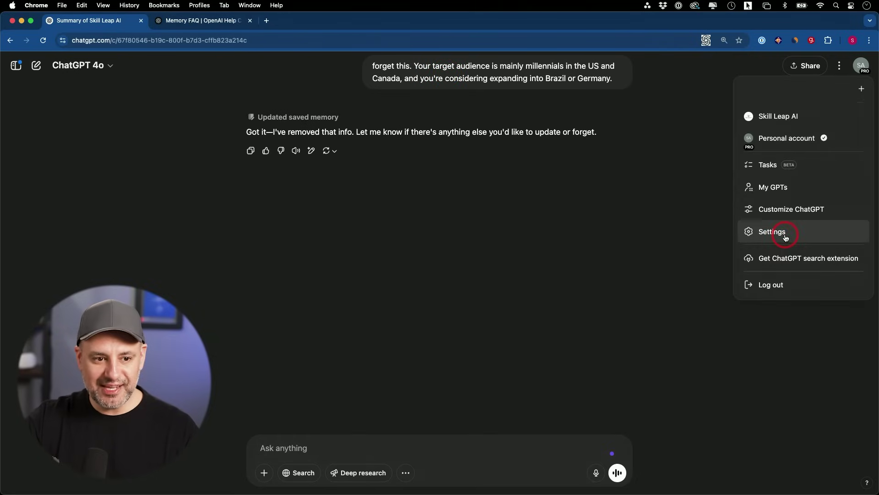
pyautogui.click(786, 235)
pyautogui.click(316, 220)
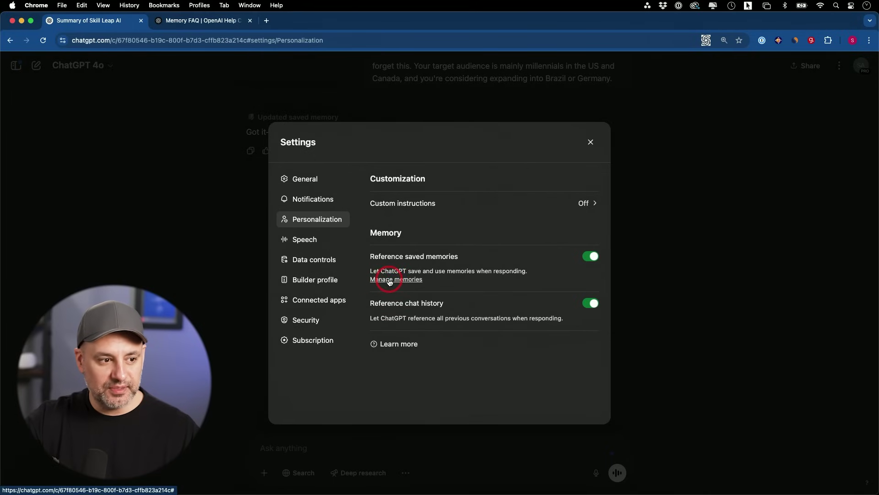
pyautogui.click(390, 281)
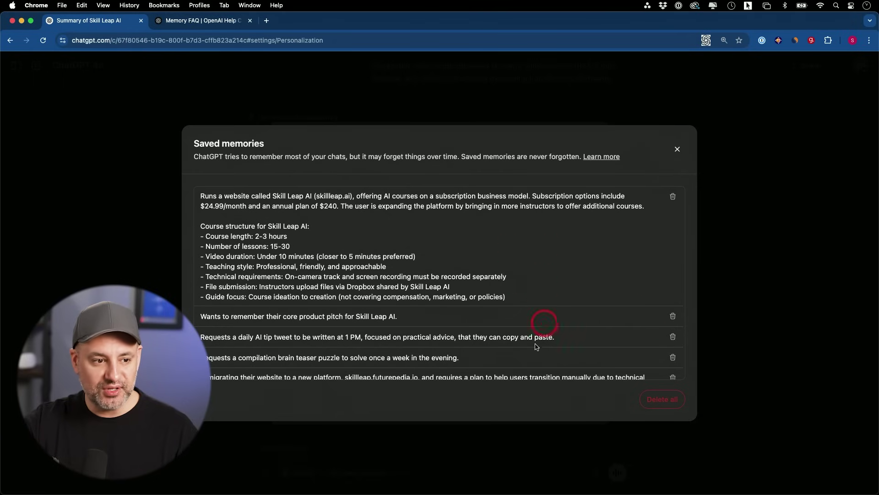
# Step: Remove the saved memory about a weekly compilation brain teaser puzzle and close the saved memories list
pyautogui.scroll(-1, 425, 348)
pyautogui.scroll(2, 389, 342)
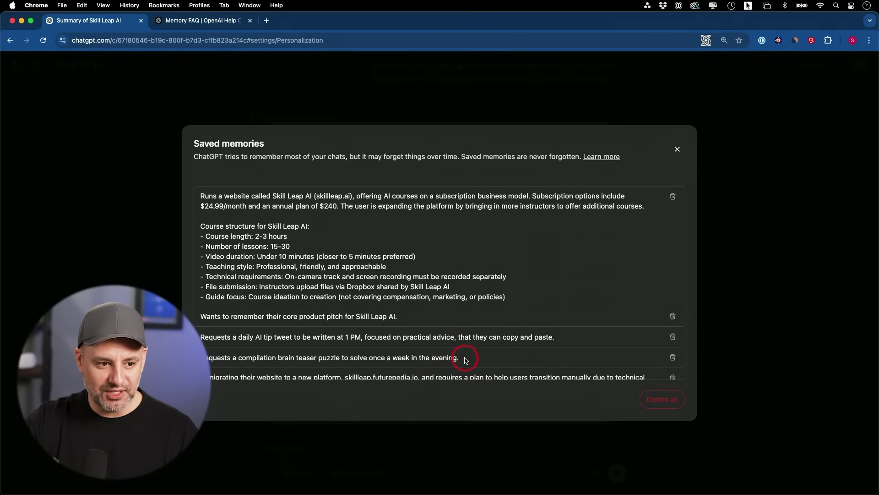
pyautogui.click(673, 358)
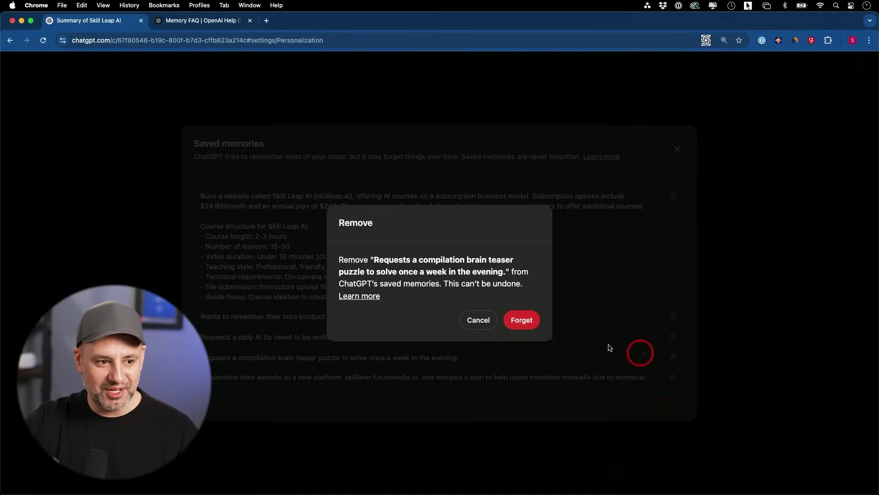
pyautogui.click(520, 321)
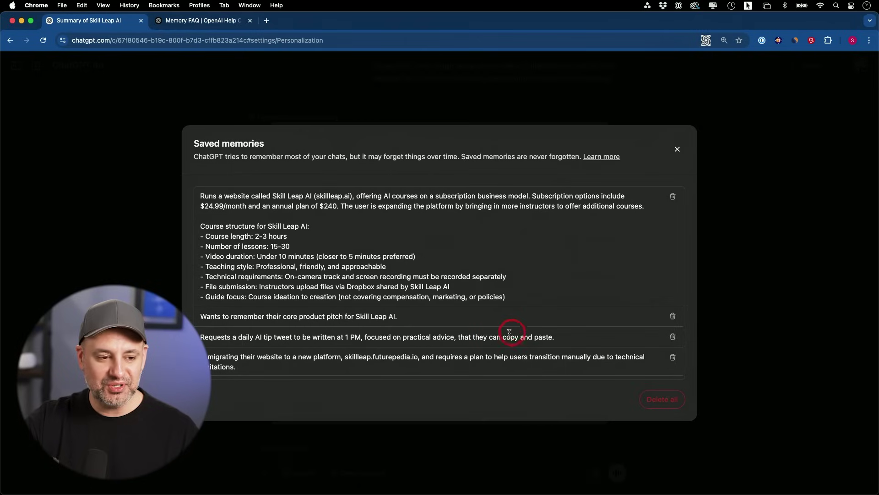
pyautogui.click(677, 149)
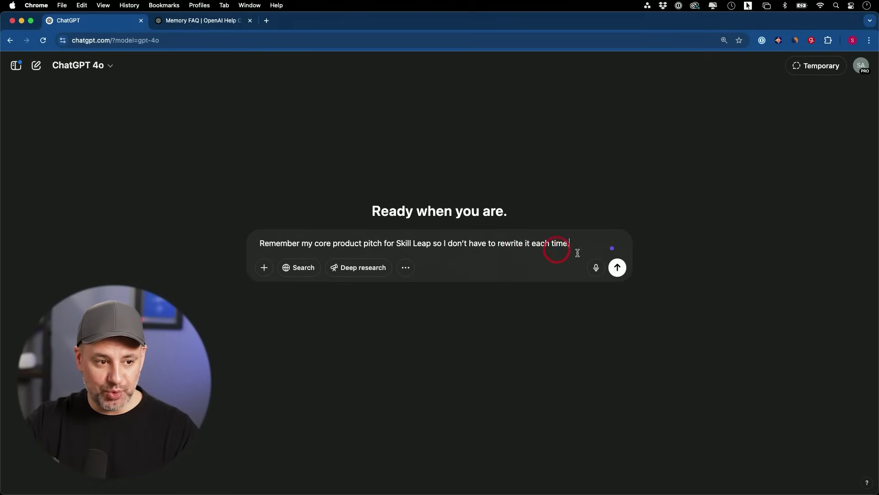
# Step: Send the request to remember the Skill Leap core product pitch, and ask "what is skill leap ai" with web search enabled
pyautogui.click(617, 268)
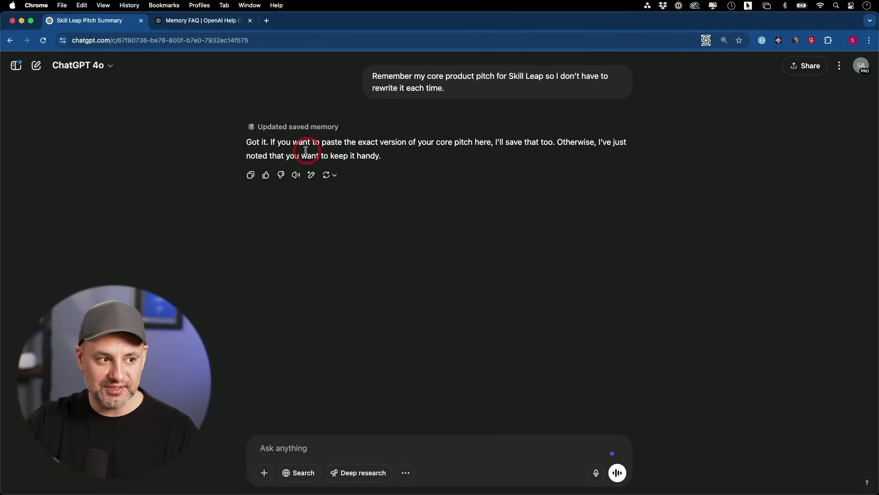
pyautogui.click(299, 473)
pyautogui.write('what is skill leap ai')
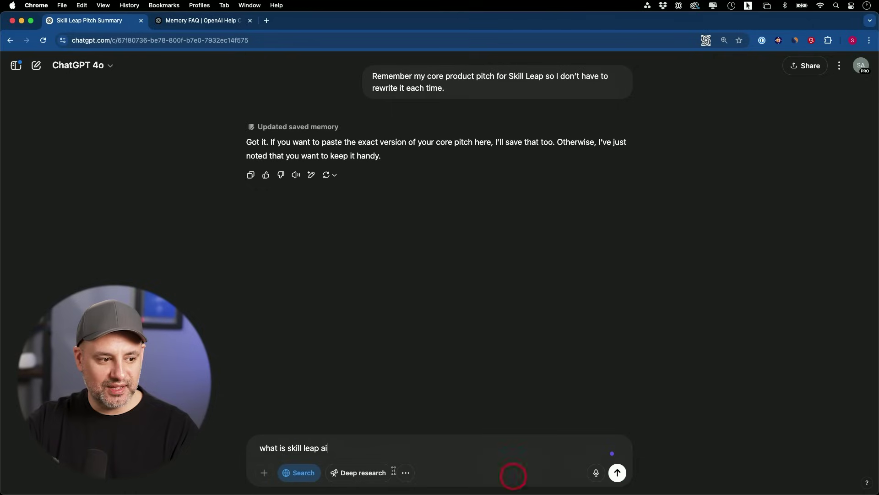
pyautogui.click(618, 473)
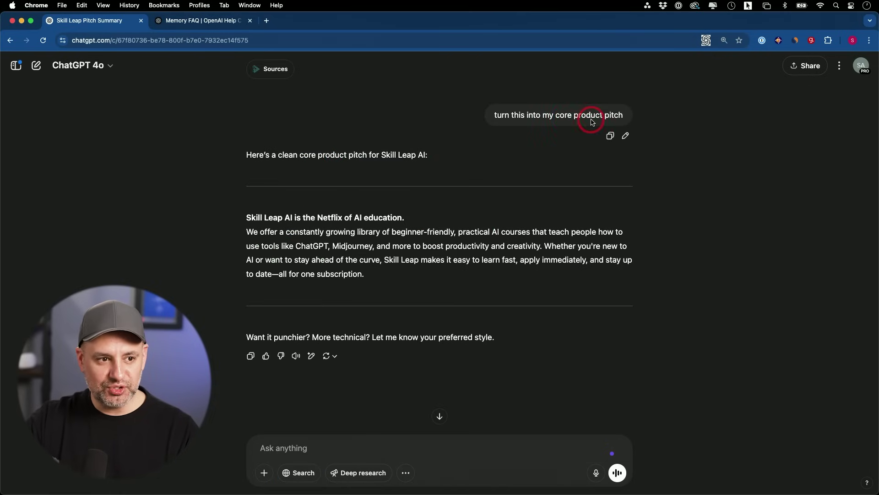
# Step: Check the newly saved core product pitch in the reply's memory update and in the saved memories list, and close the list
pyautogui.scroll(-2, 484, 177)
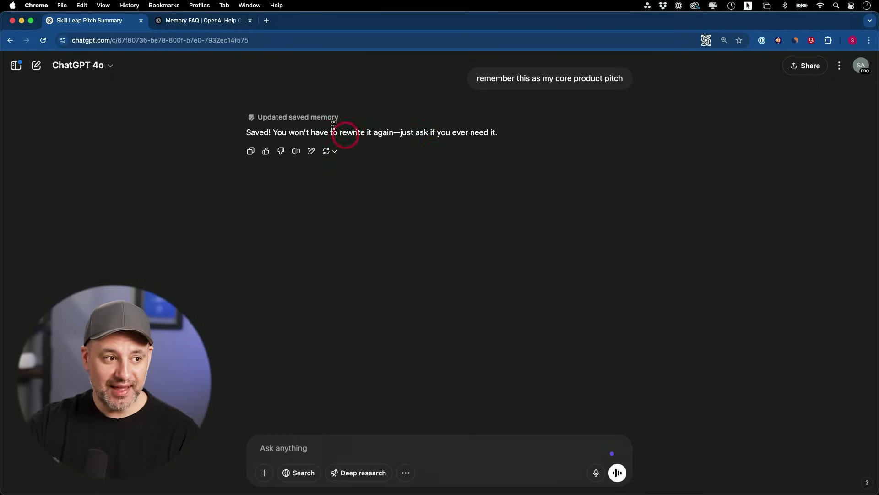
pyautogui.moveTo(314, 118)
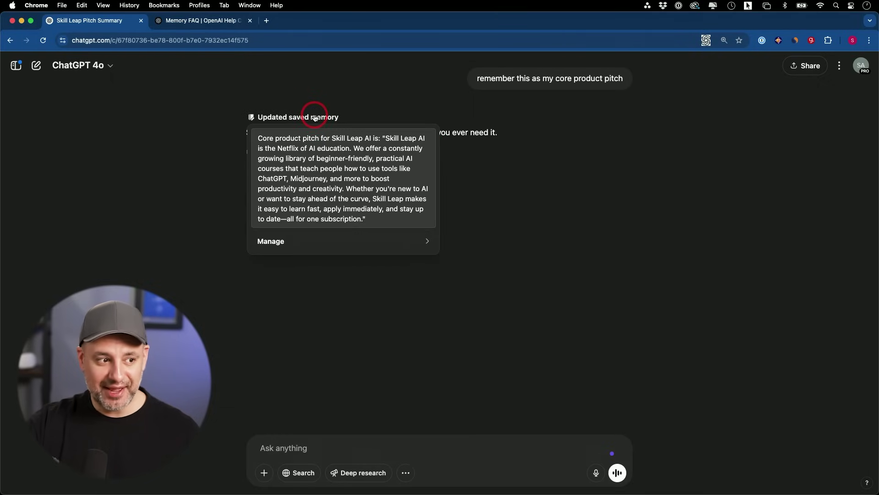
pyautogui.click(275, 243)
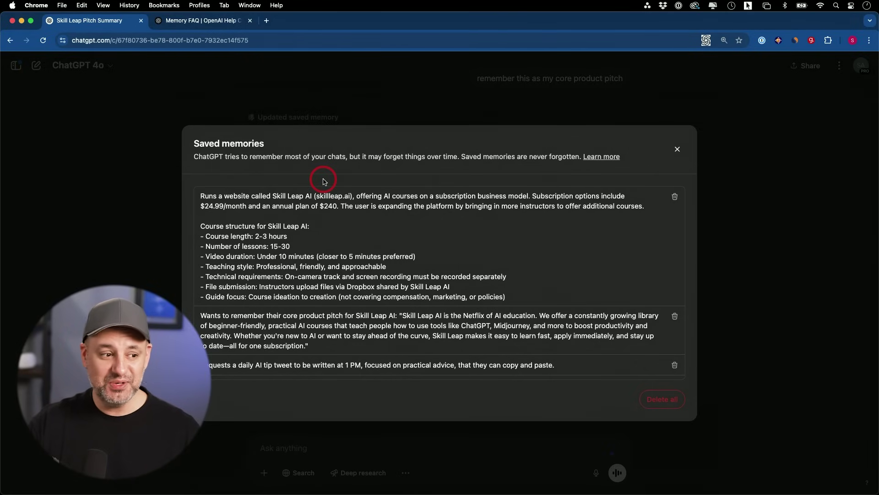
pyautogui.click(739, 218)
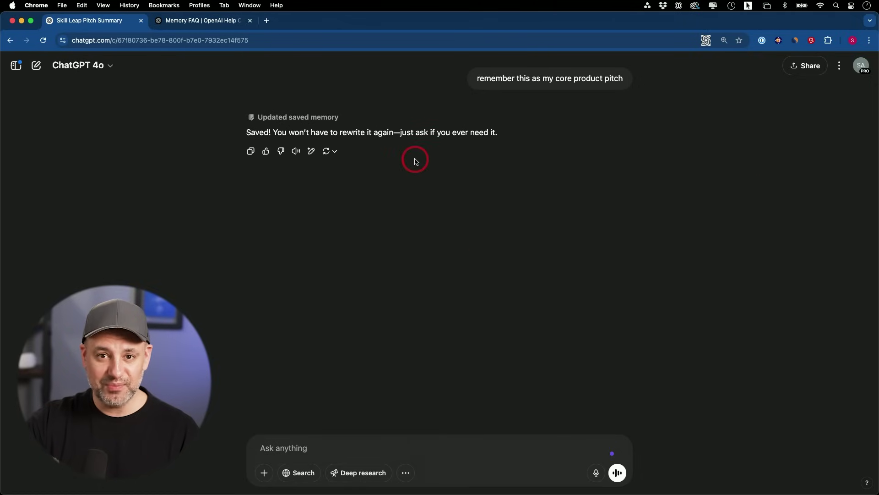
# Step: Send the prompt "Track my marketing experiments week by week so we can review what worked."
pyautogui.click(265, 455)
pyautogui.press('super+v')
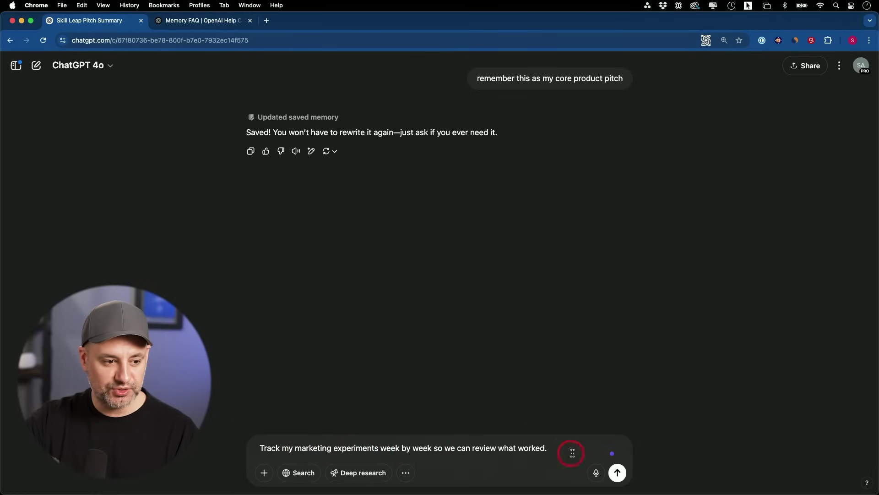
pyautogui.click(619, 473)
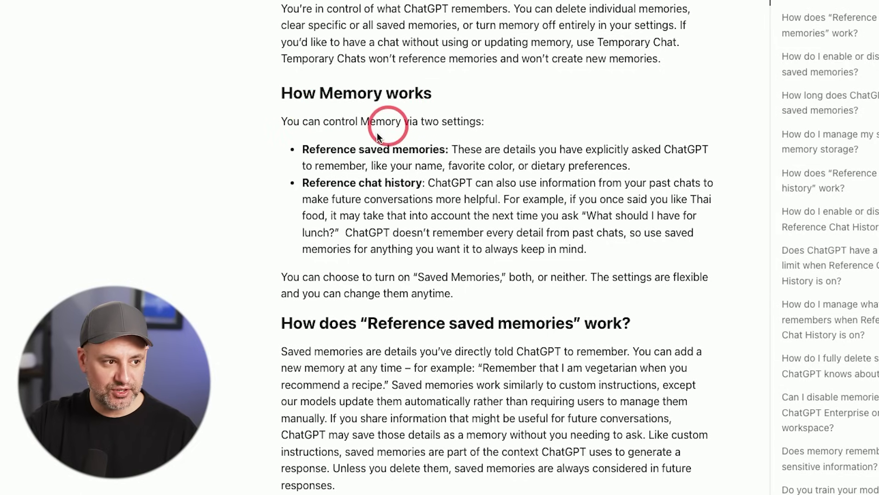
# Step: Read the Memory FAQ passages on Reference saved memories, Reference chat history and how long saved memories are kept
pyautogui.moveTo(303, 151); pyautogui.dragTo(443, 150)
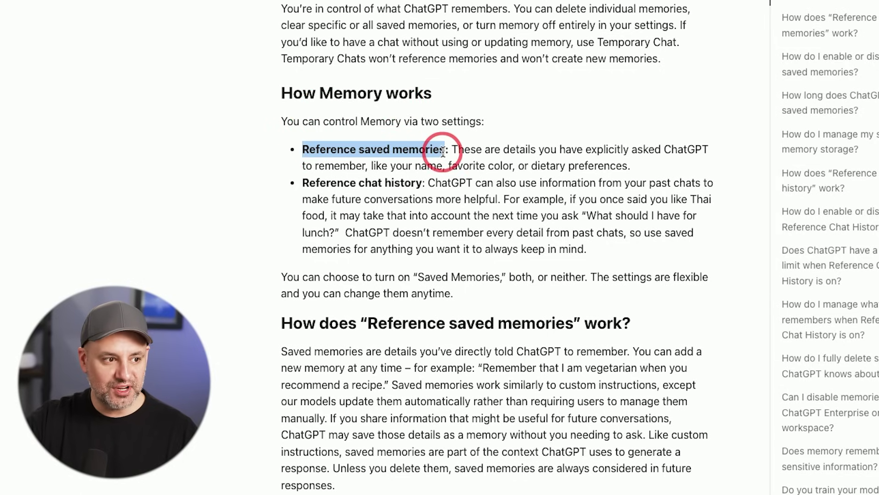
pyautogui.click(642, 155)
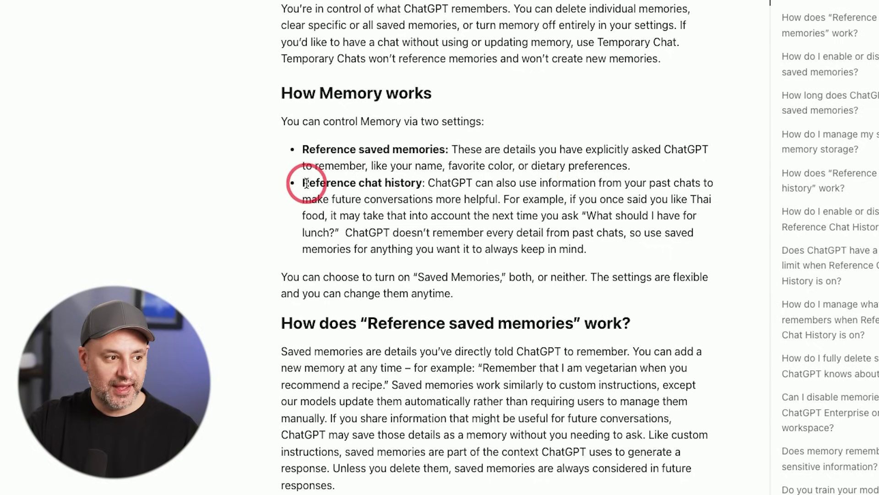
pyautogui.moveTo(302, 183); pyautogui.dragTo(427, 183)
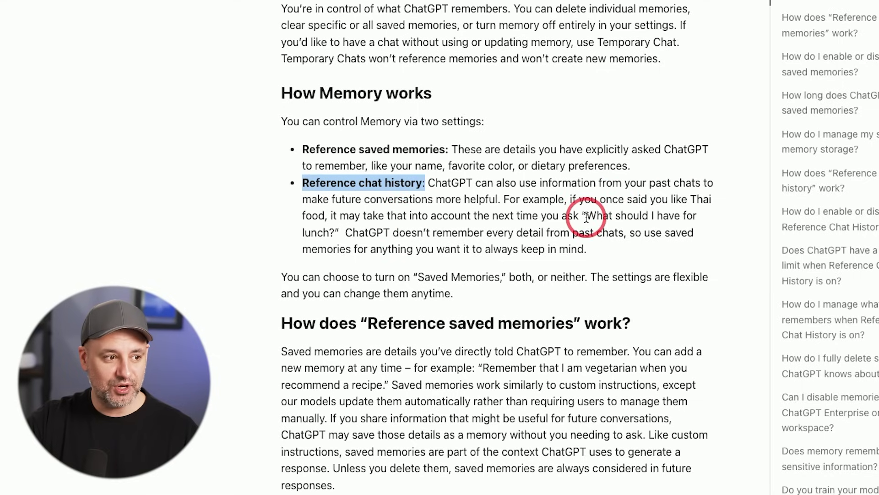
pyautogui.click(346, 286)
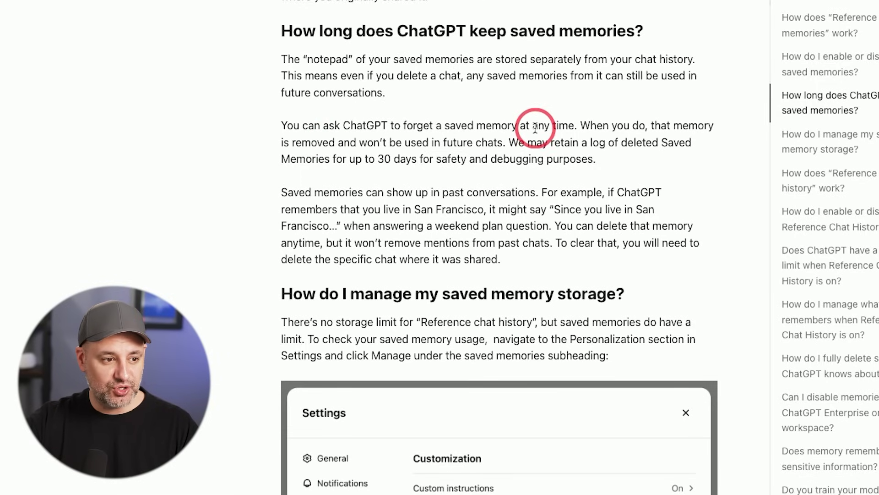
pyautogui.moveTo(281, 192); pyautogui.dragTo(512, 192)
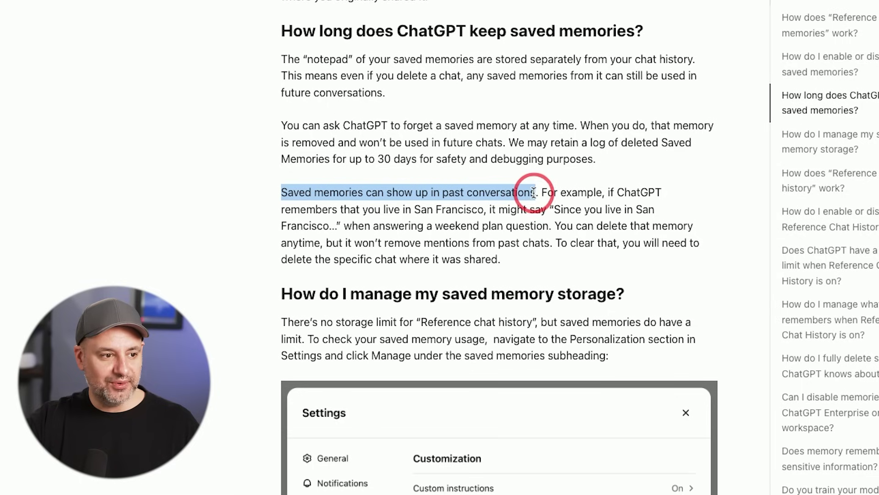
pyautogui.click(471, 200)
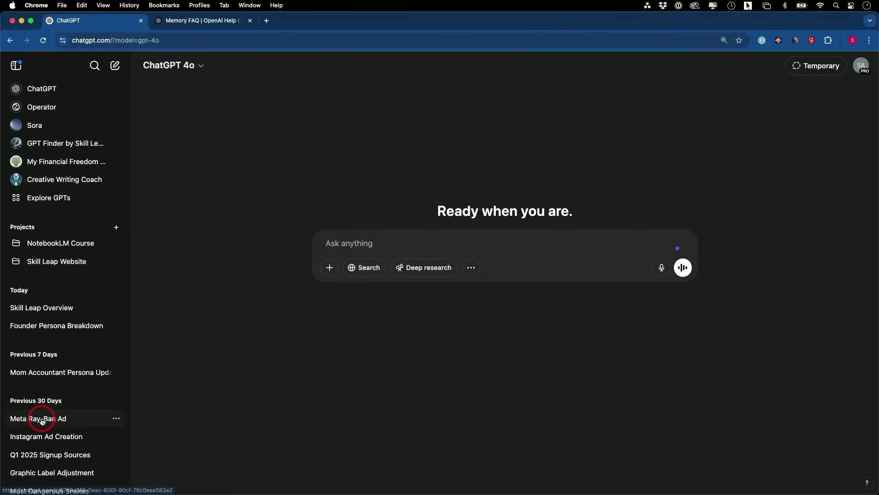
# Step: Open the Meta Ray-Ban Ad chat from the history, view its management options and dismiss them
pyautogui.click(40, 418)
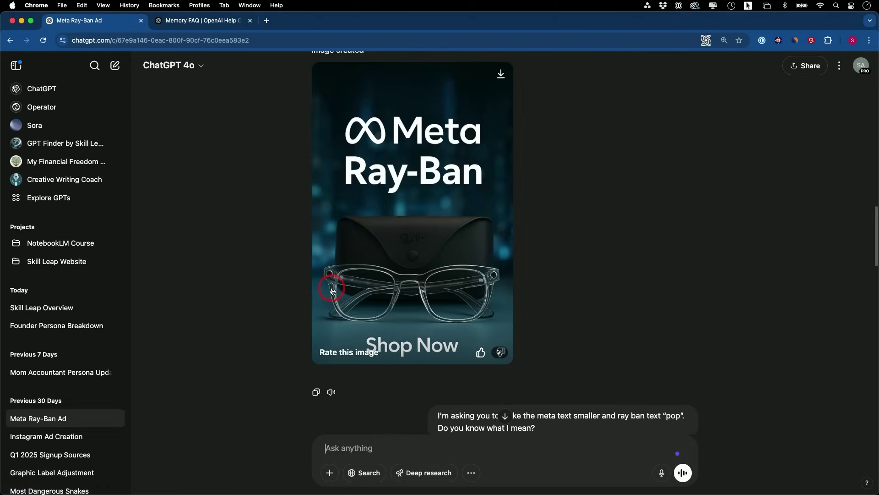
pyautogui.click(117, 418)
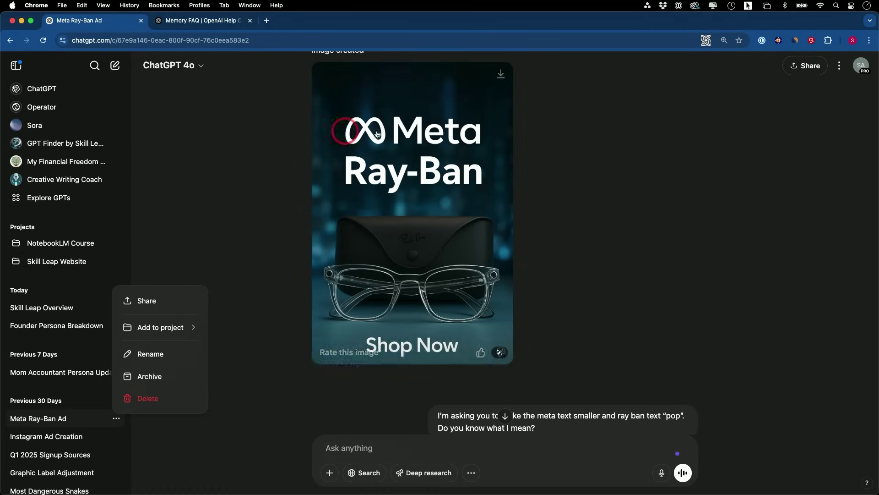
pyautogui.click(587, 186)
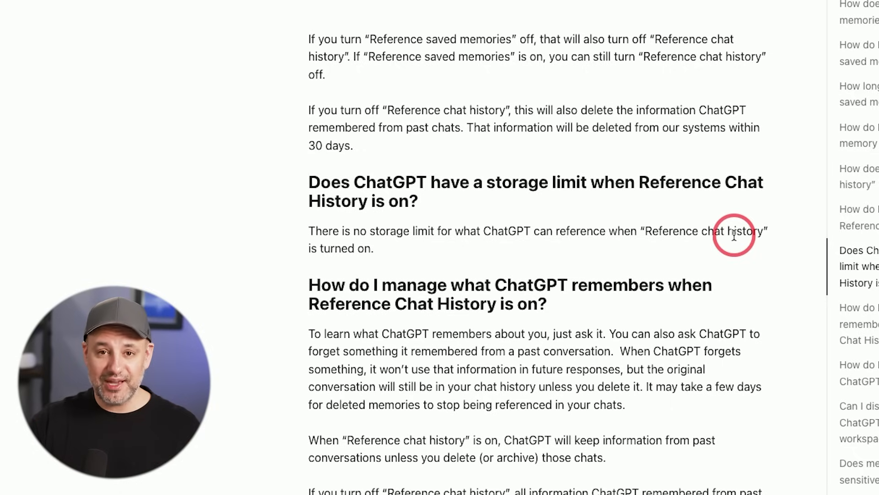
# Step: Start a temporary chat and accept its introductory notice
pyautogui.scroll(-15, 682, 301)
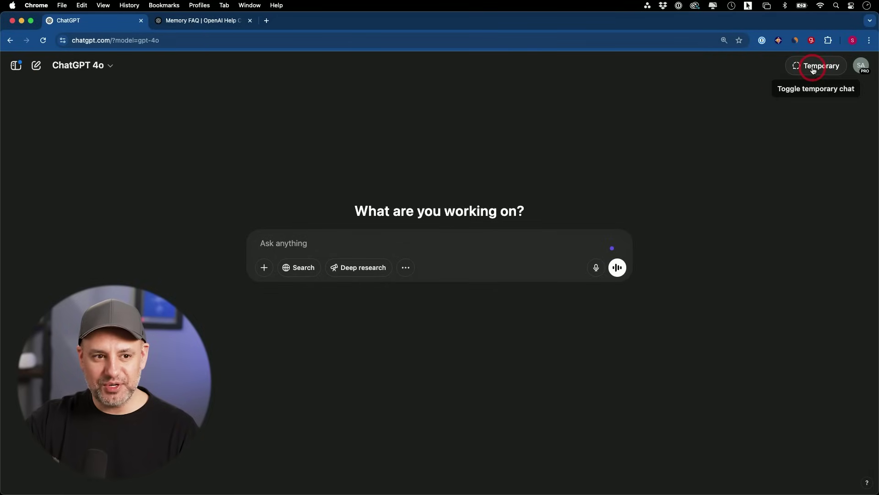
pyautogui.click(814, 68)
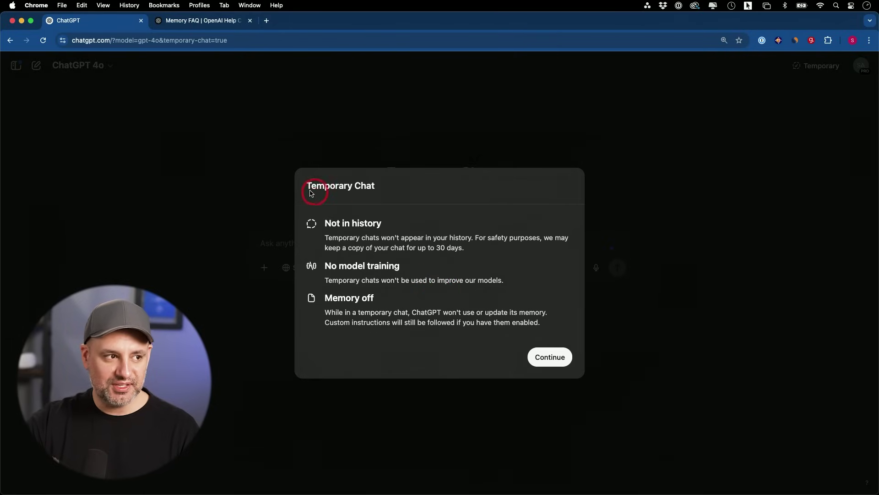
pyautogui.click(549, 357)
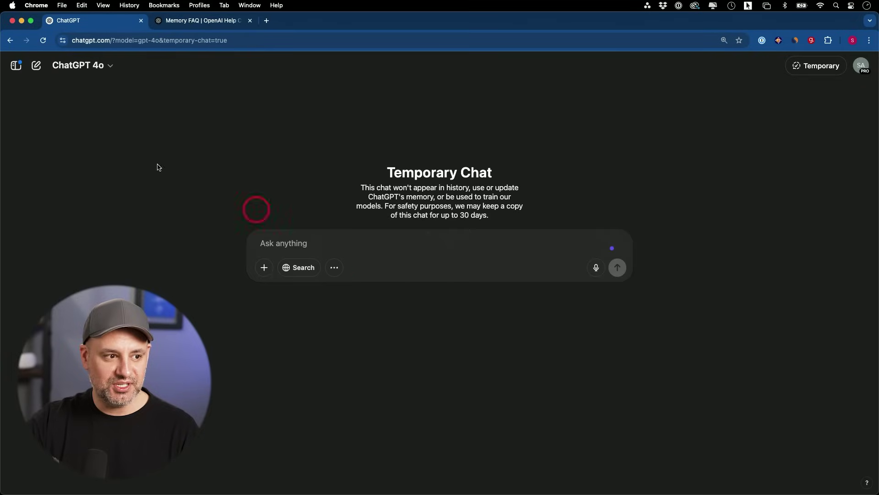
# Step: In a new chat, send the prompt "based on what you remember about me, give me a list of 10 things I should store to saved memory"
pyautogui.click(37, 67)
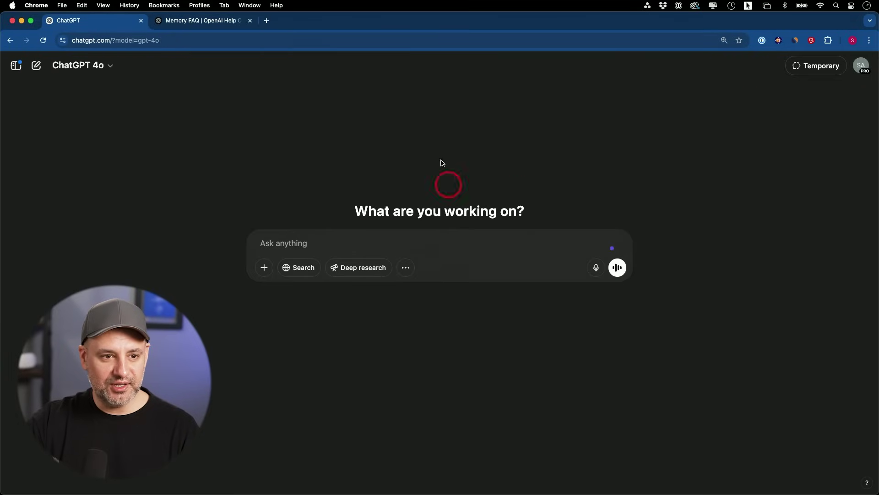
pyautogui.click(310, 253)
pyautogui.write('based on what you remember about me, give me a list of 10 things I should store to saved memory')
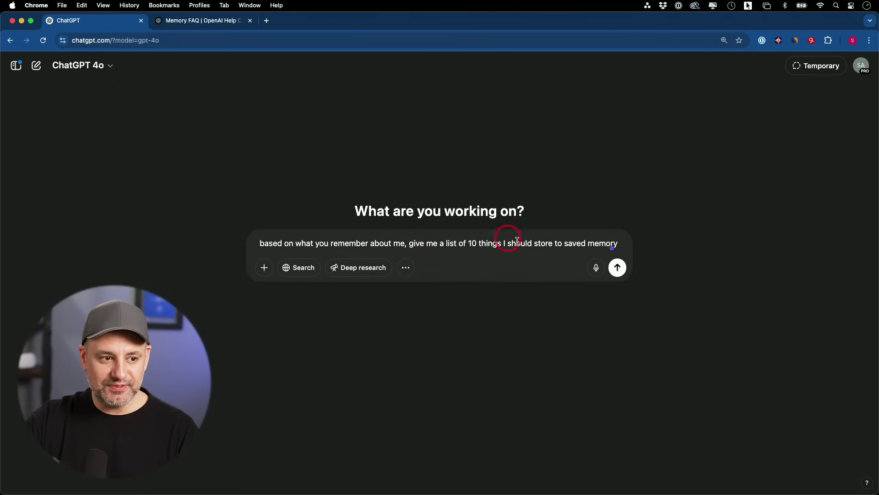
pyautogui.click(618, 267)
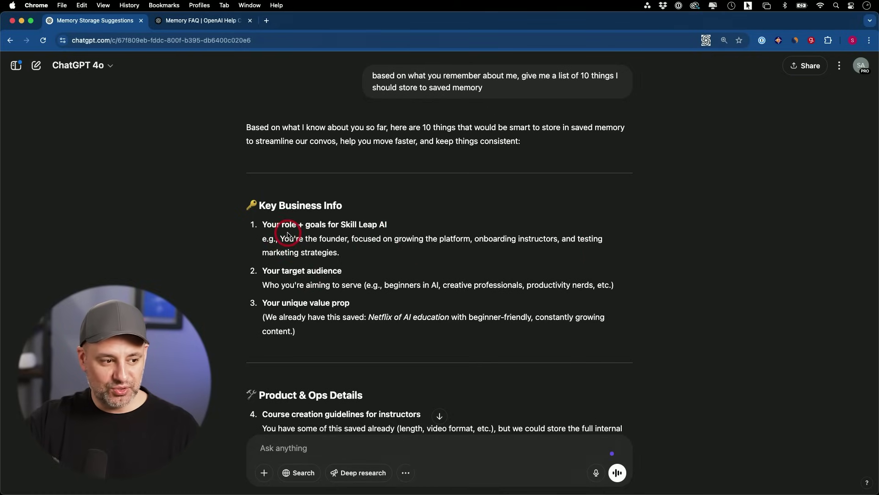
pyautogui.scroll(-5, 308, 222)
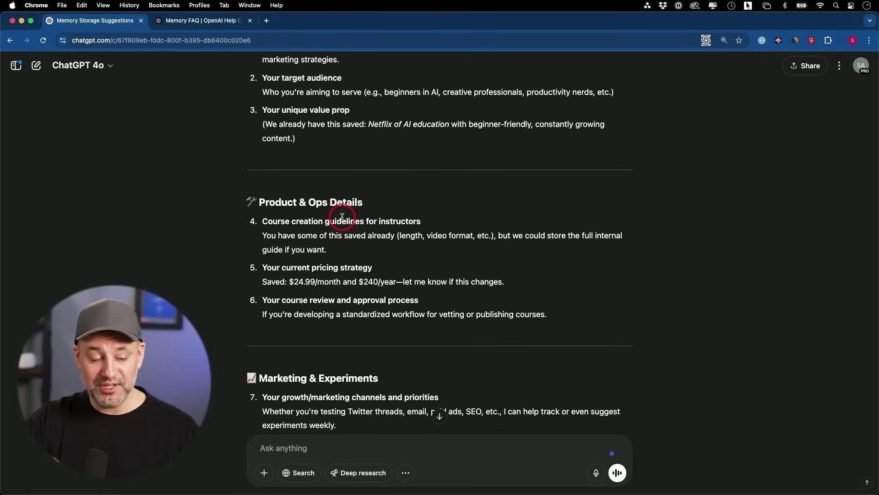
pyautogui.click(295, 451)
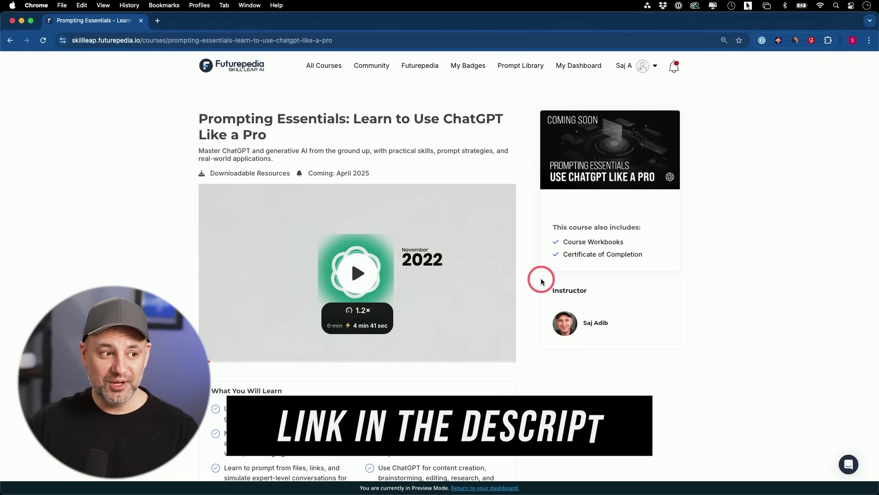
# Step: On the Futurepedia Skill Leap site, look over the Prompting Essentials course page and browse the catalogue of all courses
pyautogui.scroll(-3, 542, 281)
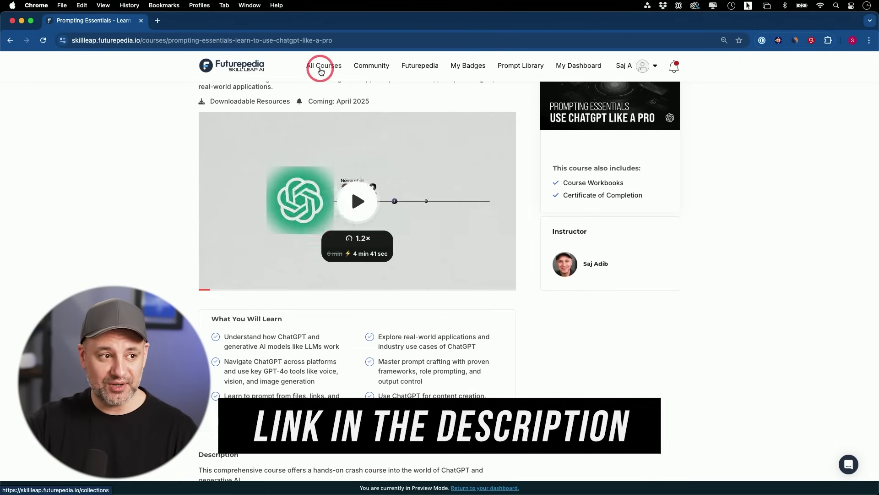
pyautogui.click(321, 72)
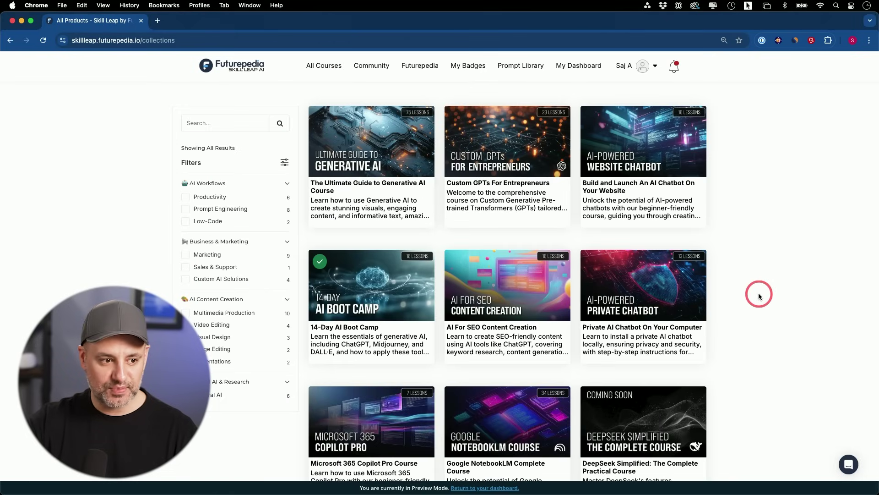
pyautogui.scroll(-7, 759, 295)
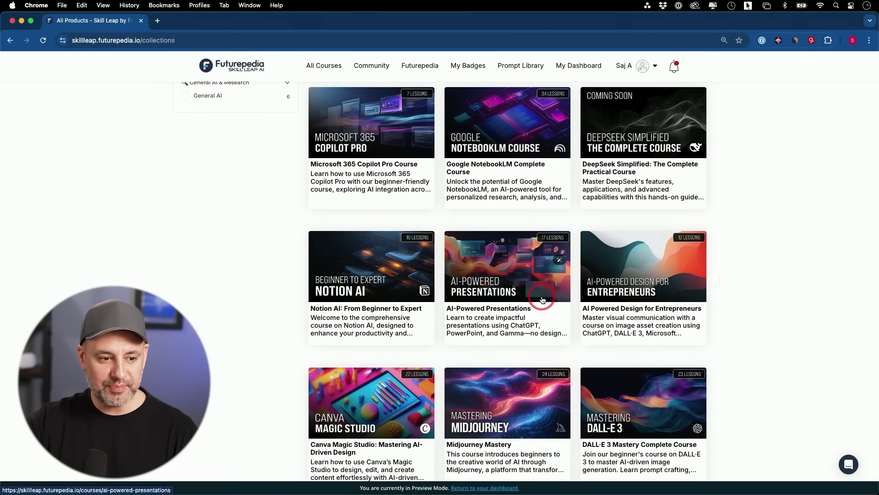
pyautogui.scroll(3, 546, 298)
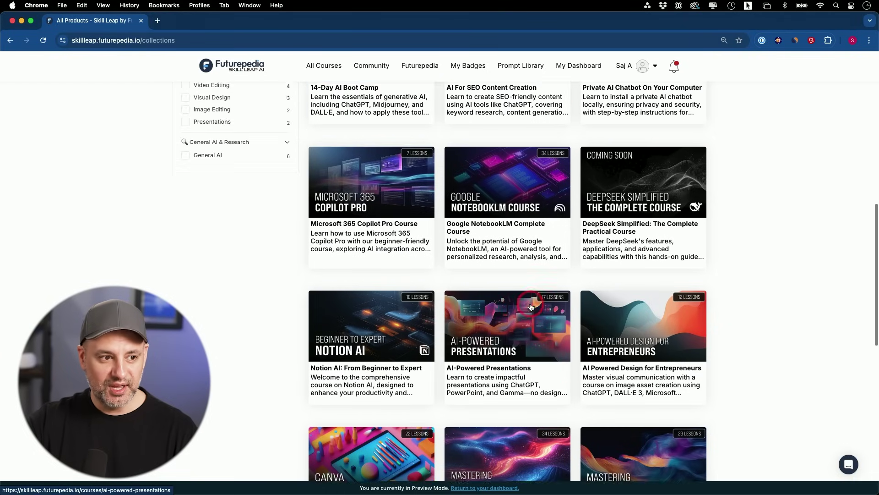